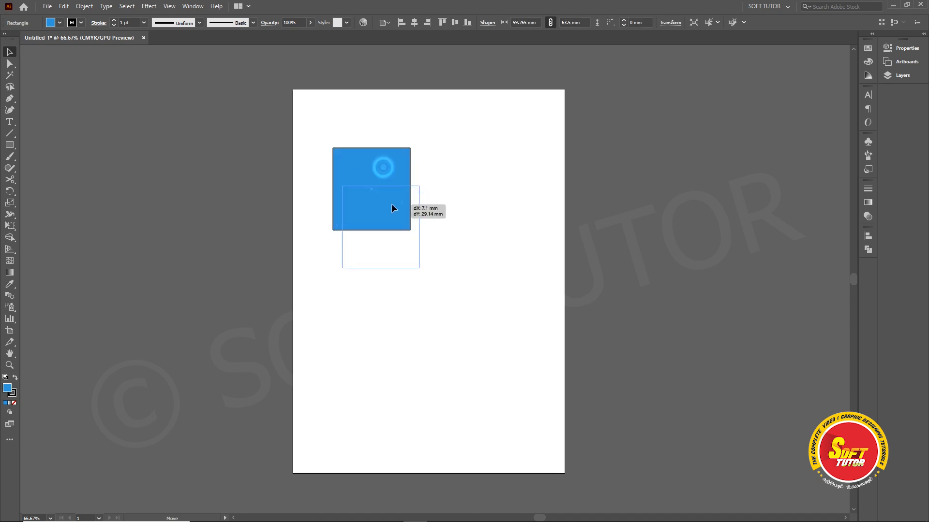
Step: Rotate the blue rectangle freehand from its upper-right corner and undo the rotation
scroll(382, 217, up, 3)
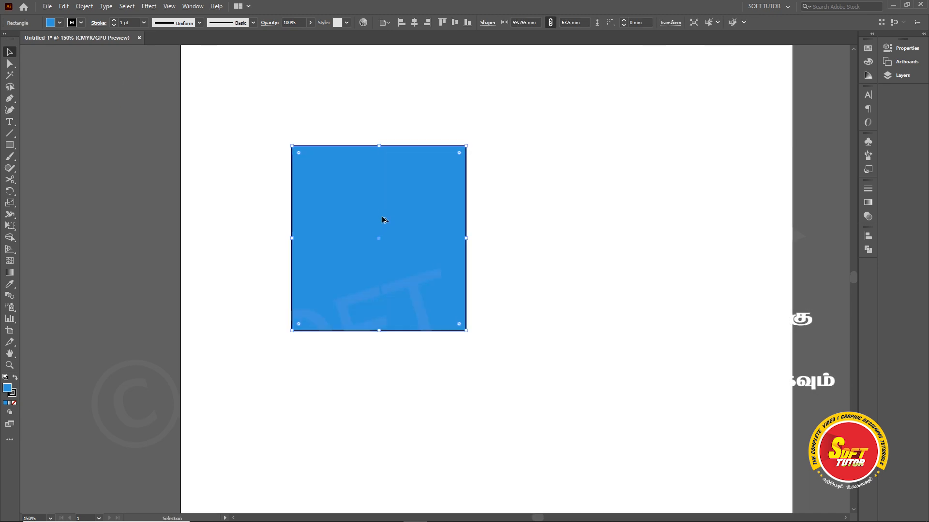
scroll(291, 153, down, 1)
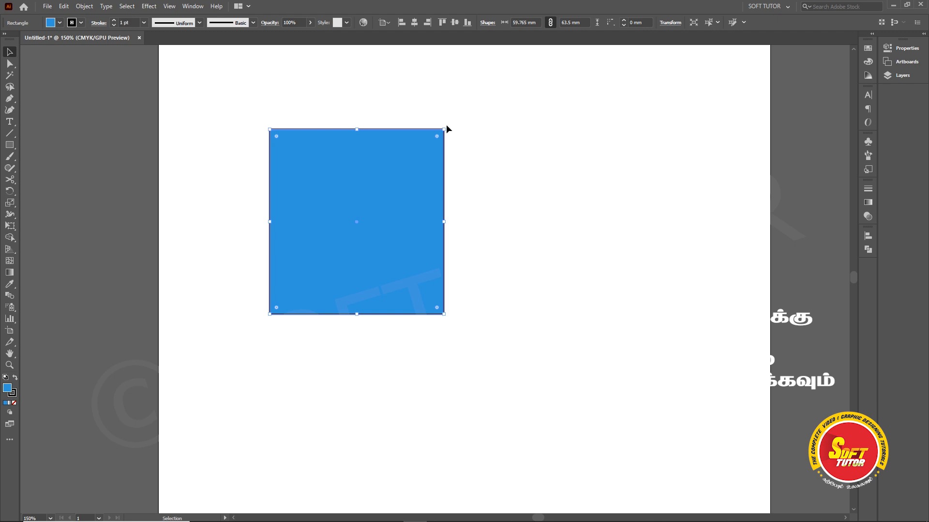
drag(448, 125, 420, 194)
key(ctrl+z)
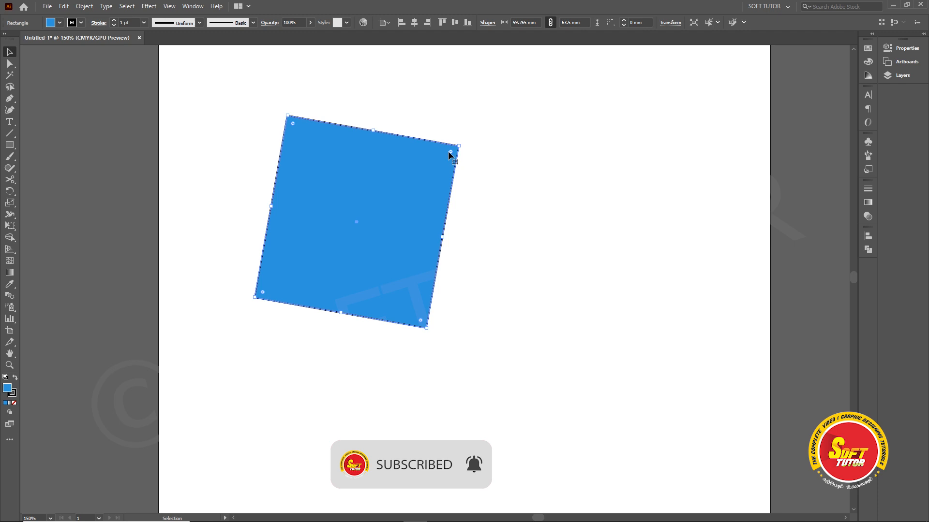
key(ctrl+z)
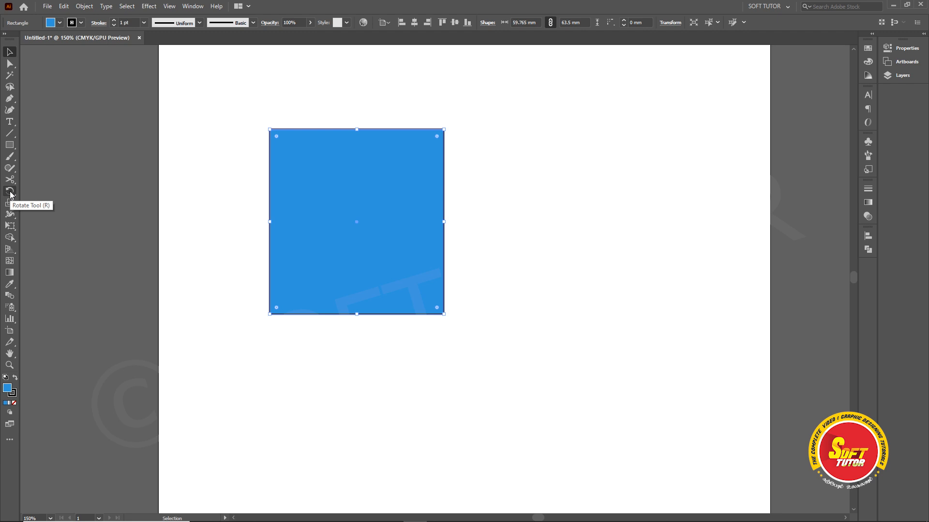
Step: Try rotating the blue rectangle clockwise about its centre with the Rotate tool, and undo the changes
drag(10, 192, 66, 193)
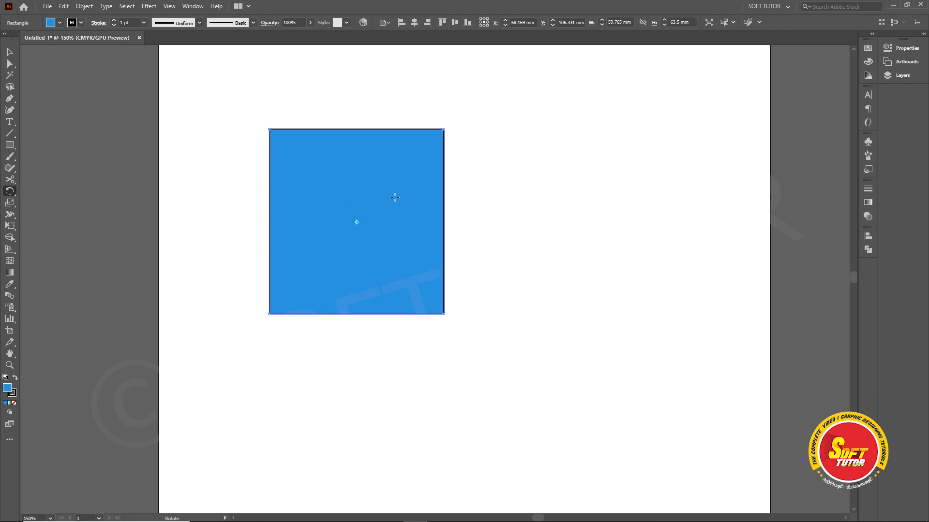
mouse_move(387, 184)
mouse_down()
mouse_move(414, 175)
mouse_move(418, 211)
mouse_move(379, 151)
mouse_move(387, 210)
mouse_move(376, 184)
mouse_move(385, 187)
mouse_up()
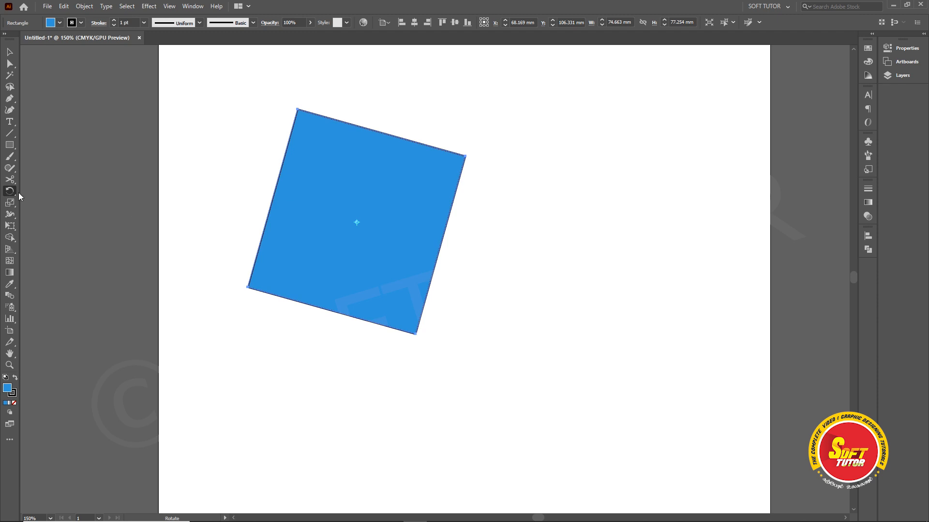
click(10, 52)
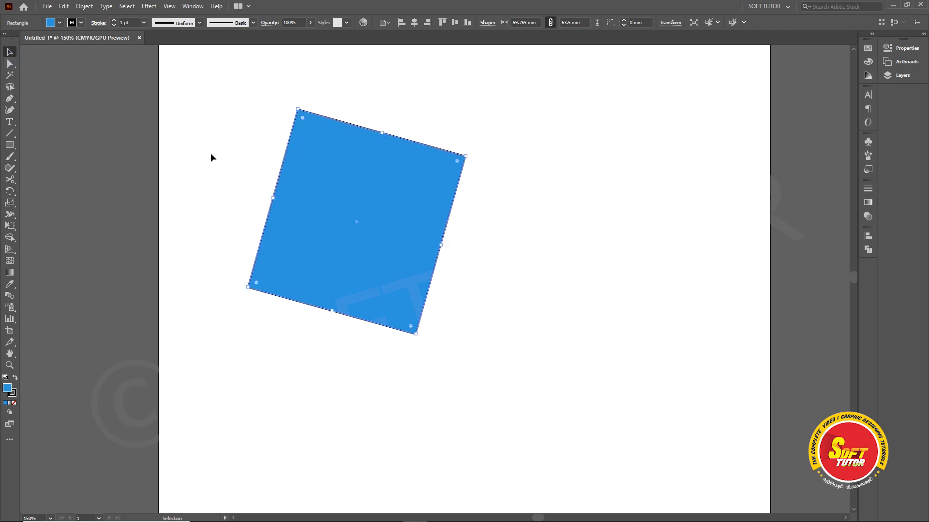
key(ctrl+z)
key(ctrl+z)
key(ctrl+z)
key(ctrl+z)
key(ctrl+z)
key(ctrl+z)
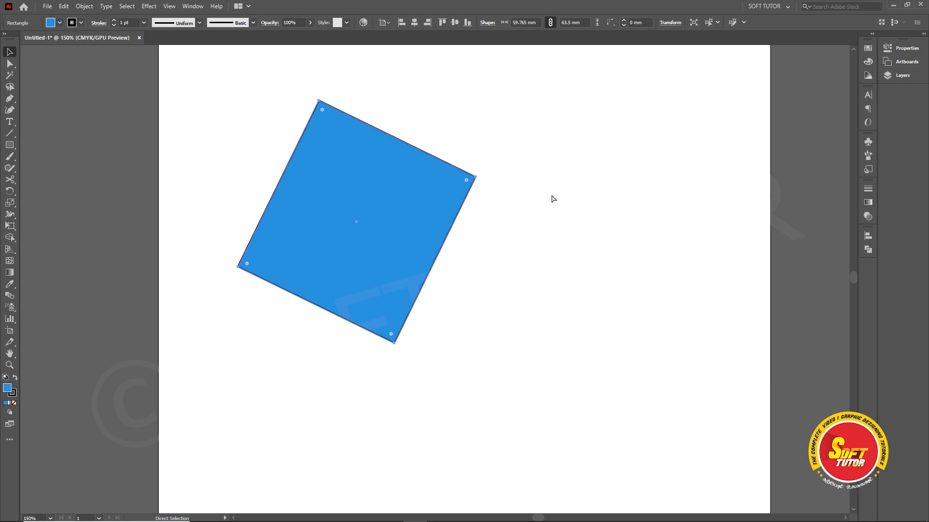
Step: Delete the tilted rectangle and draw an upright one about 47 by 48 mm on the upper part of the artboard
key(Delete)
click(465, 190)
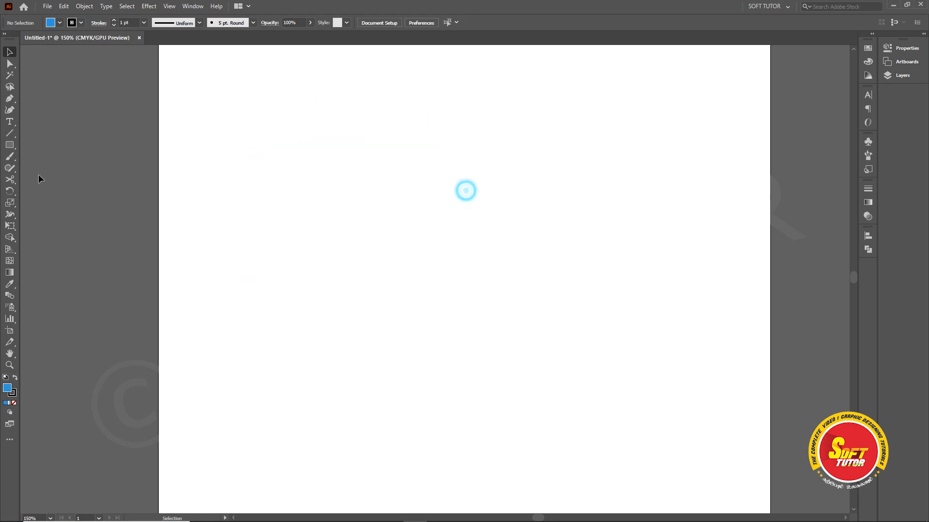
click(10, 145)
mouse_move(314, 127)
mouse_down()
mouse_move(412, 268)
mouse_move(453, 267)
mouse_up()
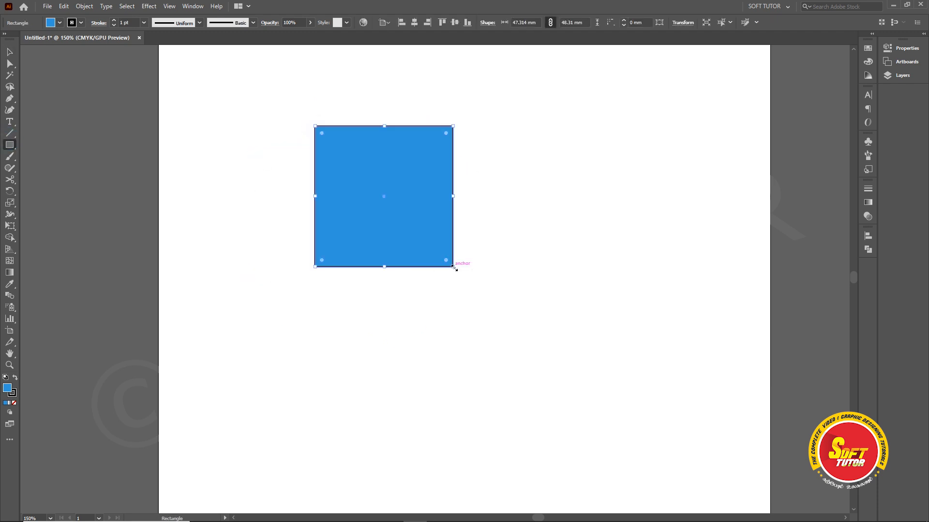
click(9, 52)
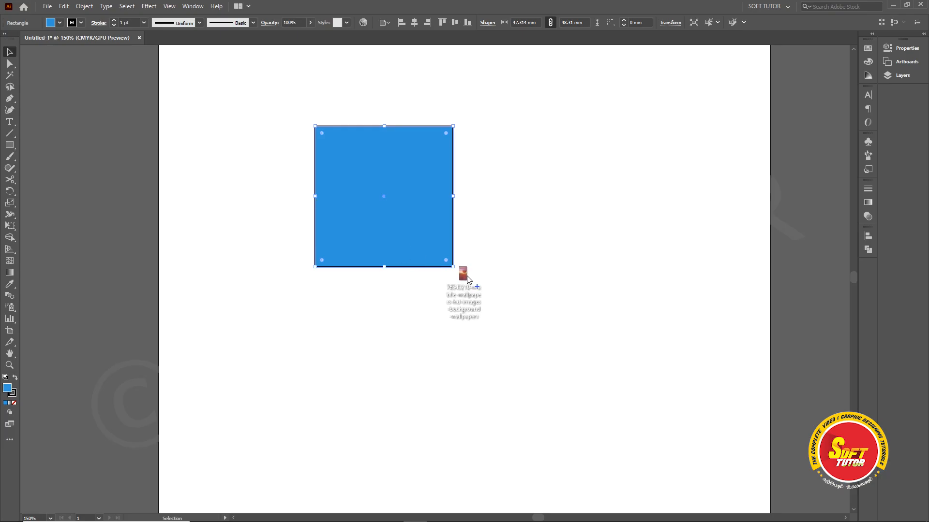
Step: Place the heart-tree wallpaper image in the document and scale it down
drag(469, 275, 609, 248)
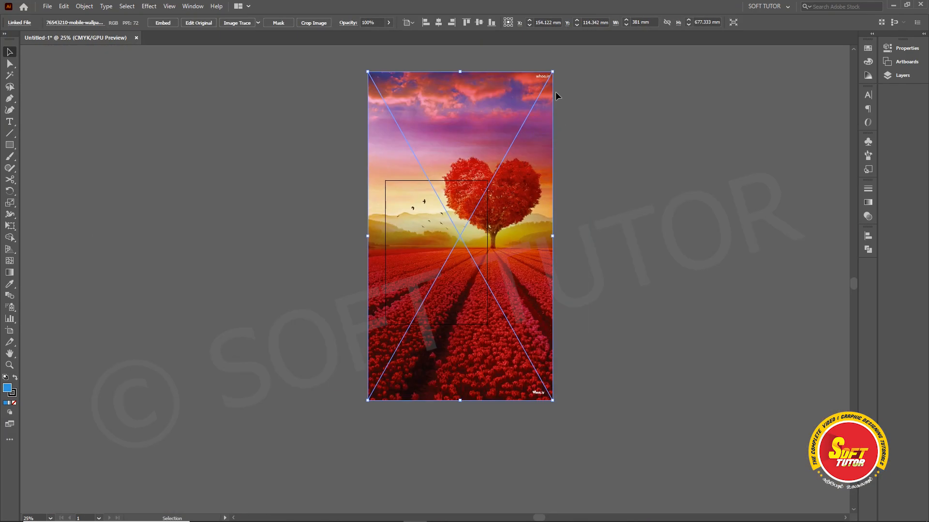
drag(557, 91, 442, 204)
scroll(442, 262, up, 4)
scroll(390, 258, down, 2)
click(574, 256)
scroll(438, 183, up, 1)
Step: Resize the placed image to about 66 by 97 mm and position it to the right of the blue rectangle
drag(501, 156, 474, 233)
drag(423, 245, 454, 120)
scroll(456, 114, up, 2)
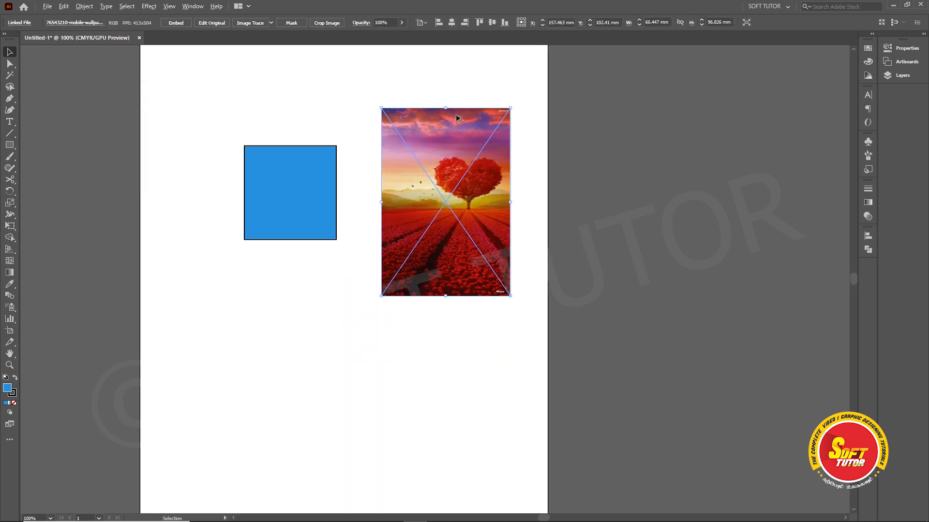
drag(489, 163, 472, 154)
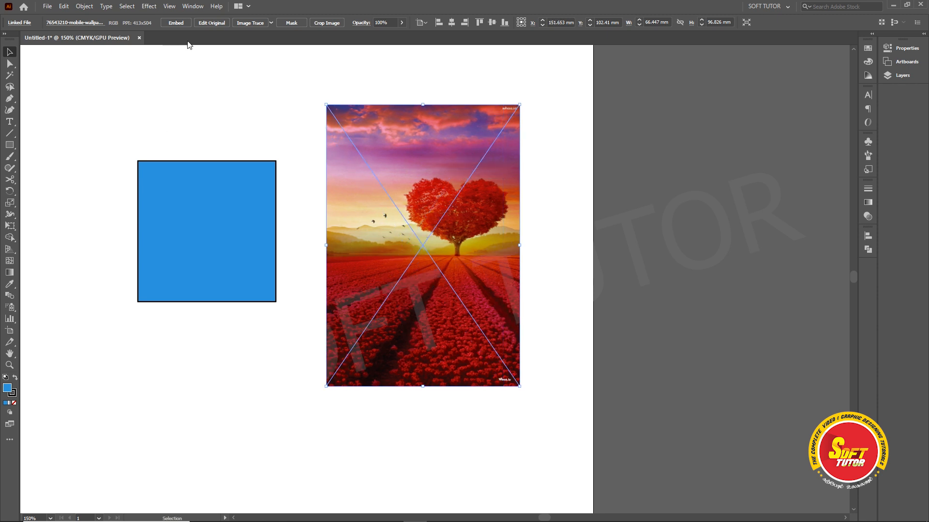
Step: Embed the heart-tree image and try rotating it freehand from its upper-right corner
click(175, 23)
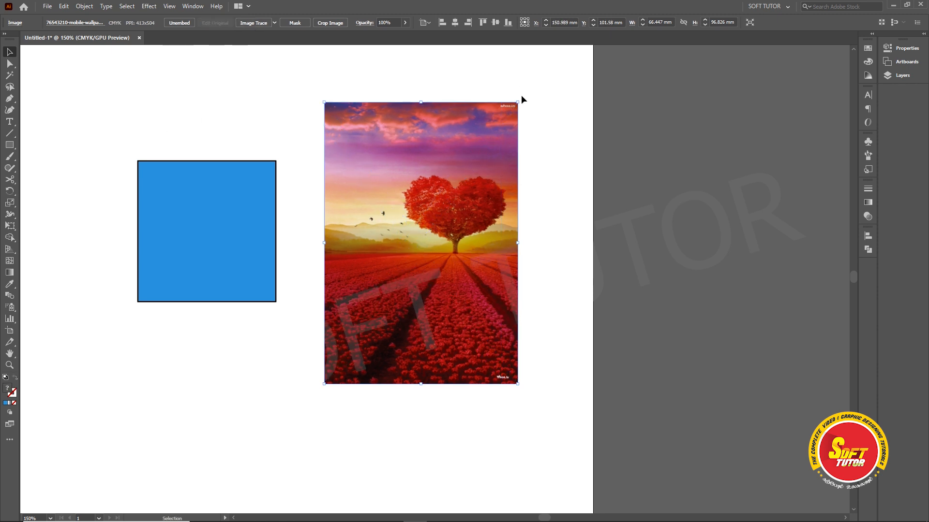
drag(521, 99, 526, 121)
key(ctrl+z)
Step: Rotate the embedded image freehand around its centre with the Rotate tool
key(r)
drag(479, 160, 519, 258)
drag(485, 201, 346, 221)
drag(405, 144, 456, 141)
key(v)
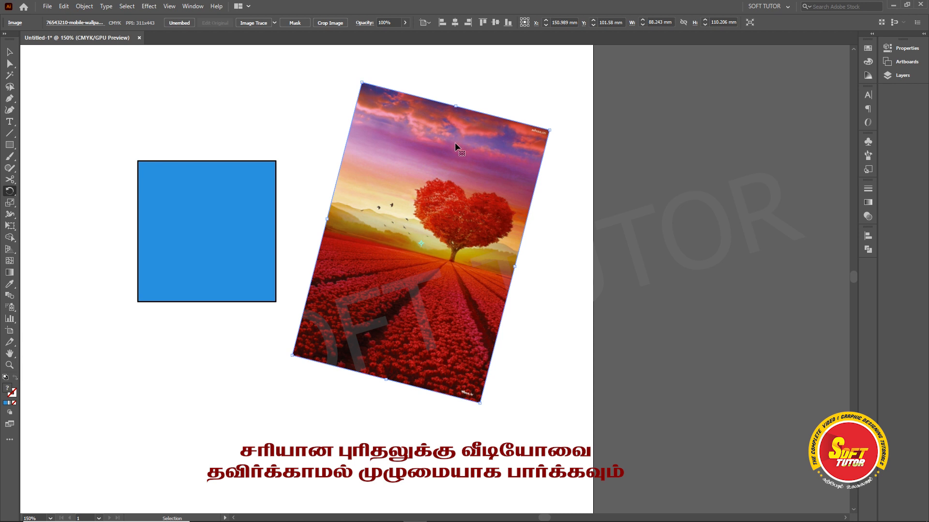
Step: Undo the image's rotations and its embedding, and clear the selection
key(r)
key(ctrl+z)
key(ctrl+z)
key(ctrl+z)
key(ctrl+z)
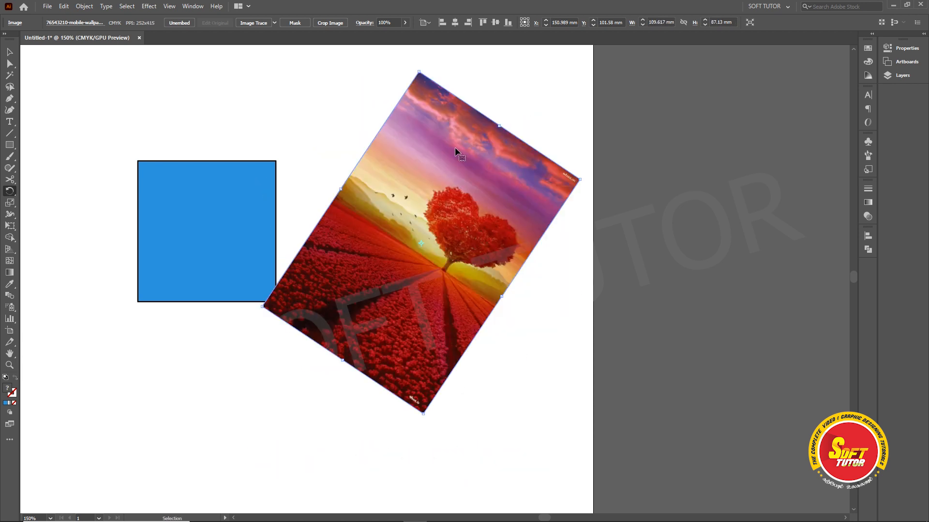
click(573, 215)
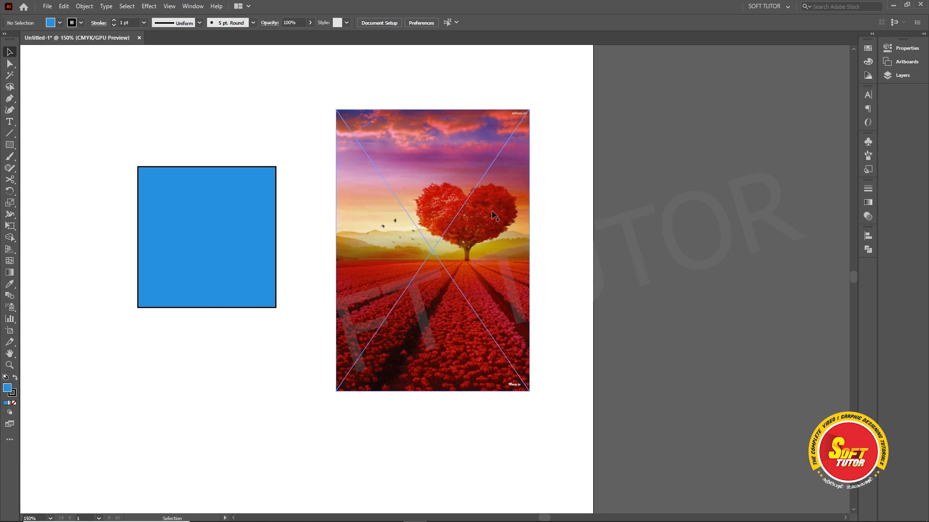
Step: Nudge the linked image toward the blue rectangle and open the Rotate transform dialog for it
drag(453, 165, 440, 180)
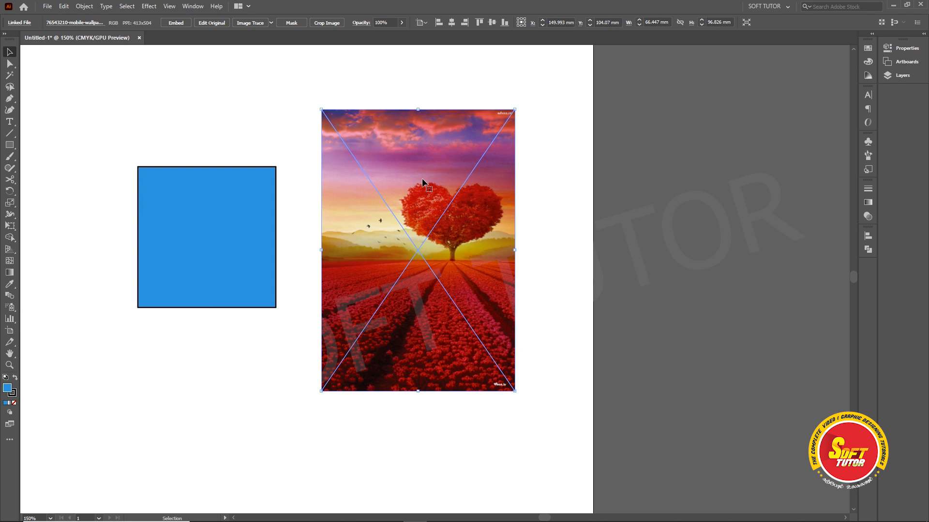
right_click(423, 143)
mouse_move(454, 223)
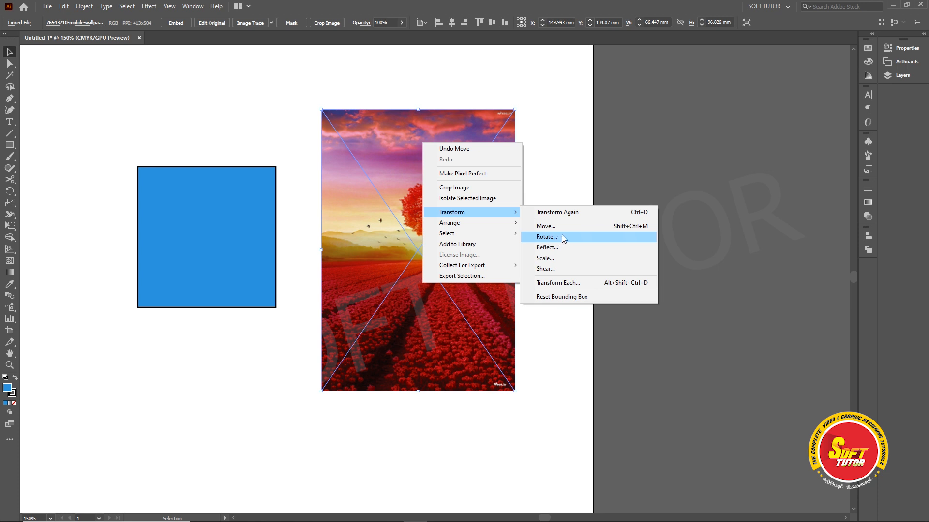
click(85, 7)
mouse_move(109, 20)
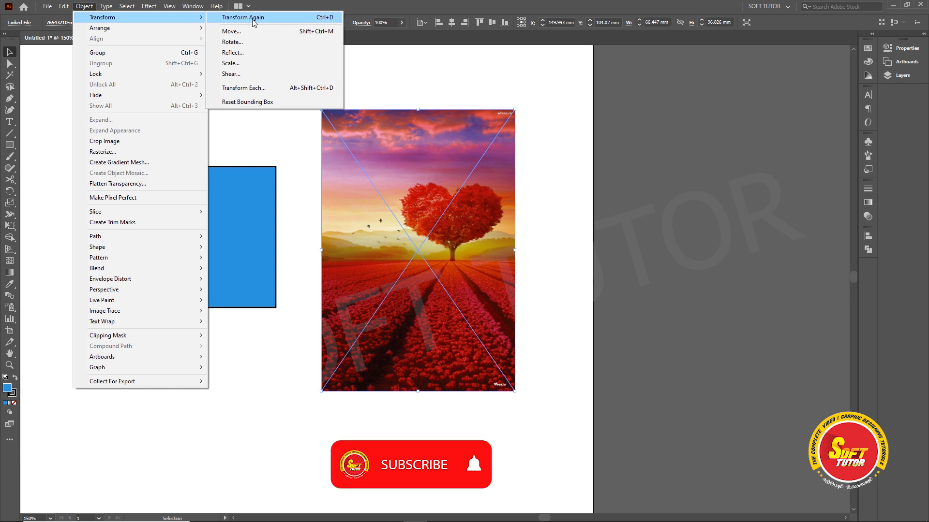
click(234, 42)
drag(453, 200, 540, 145)
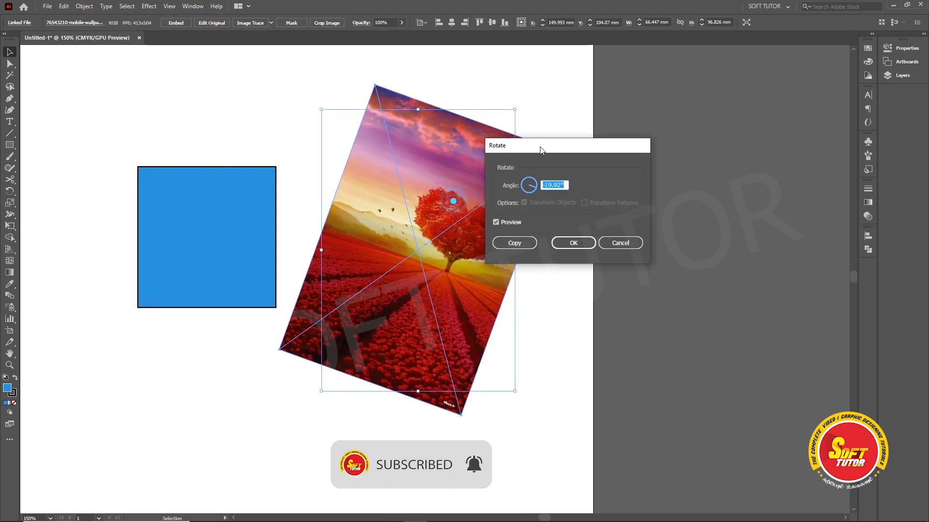
Step: Set the image's rotation angle to 45° and toggle the preview to compare the result
click(567, 185)
drag(568, 185, 525, 187)
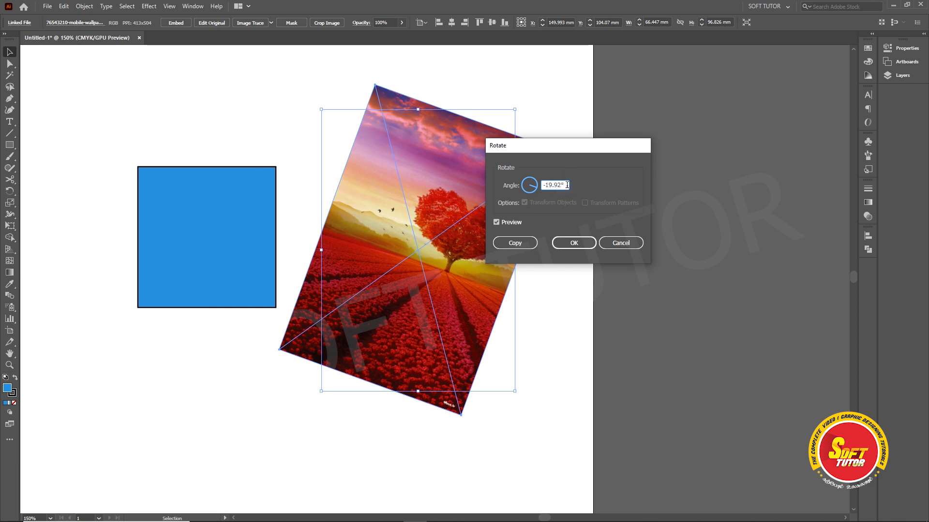
text(45)
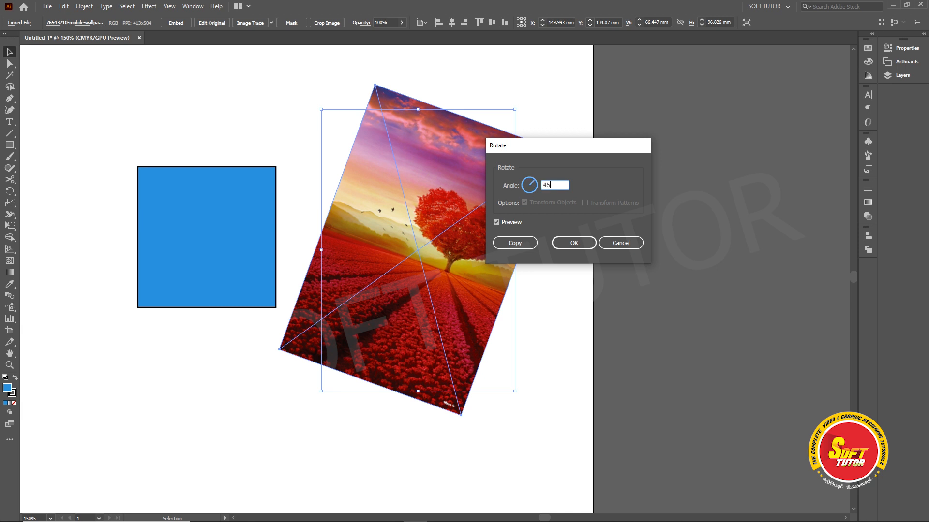
click(498, 223)
click(498, 223)
click(497, 223)
click(496, 222)
click(497, 223)
click(497, 223)
Step: Set the rotation angle to 60° with the preview on and create a rotated copy of the image
double_click(554, 184)
text(60)
click(497, 222)
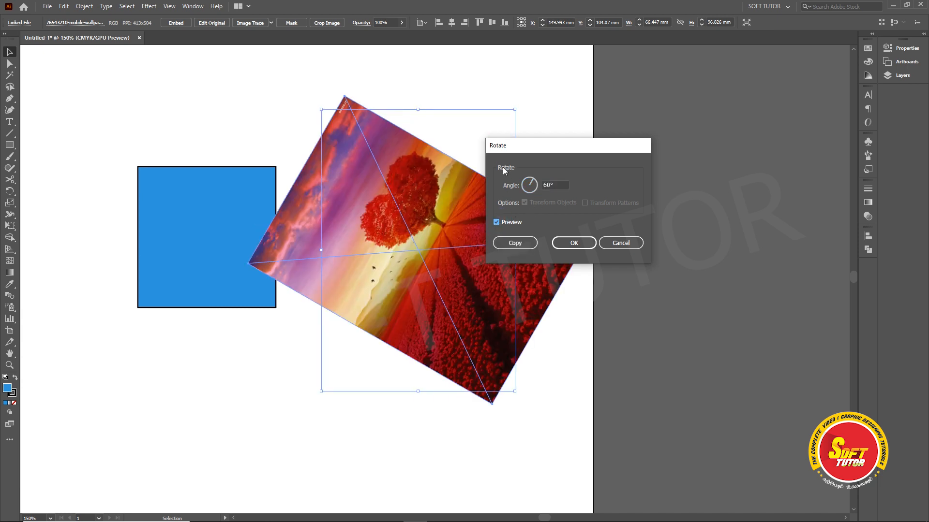
drag(498, 145, 525, 145)
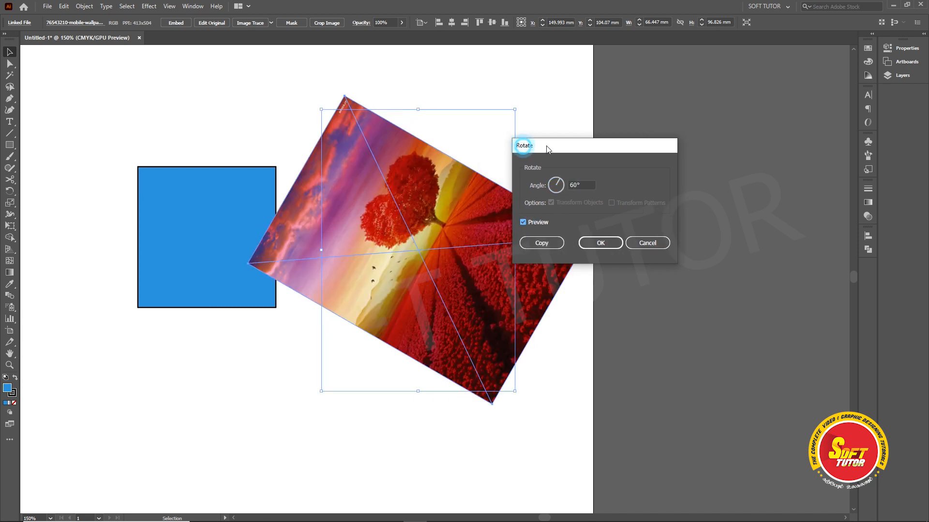
click(544, 245)
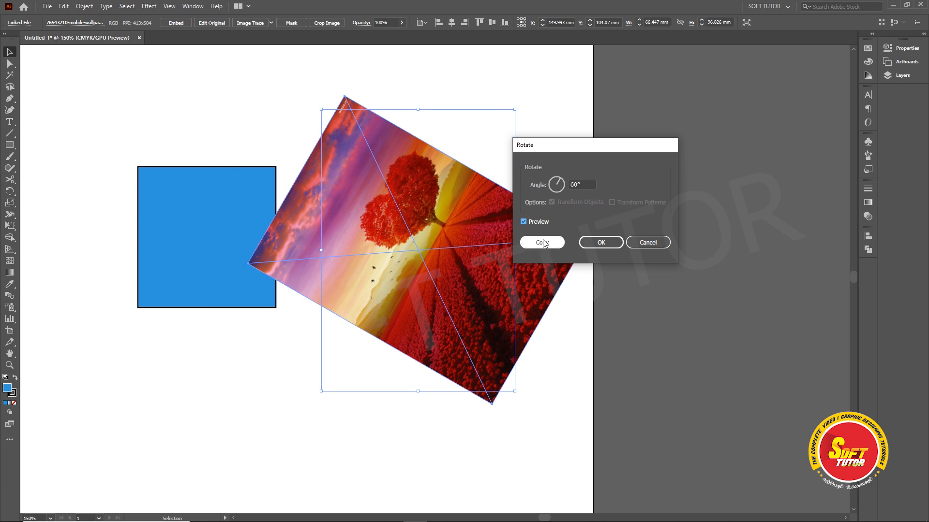
drag(552, 144, 573, 147)
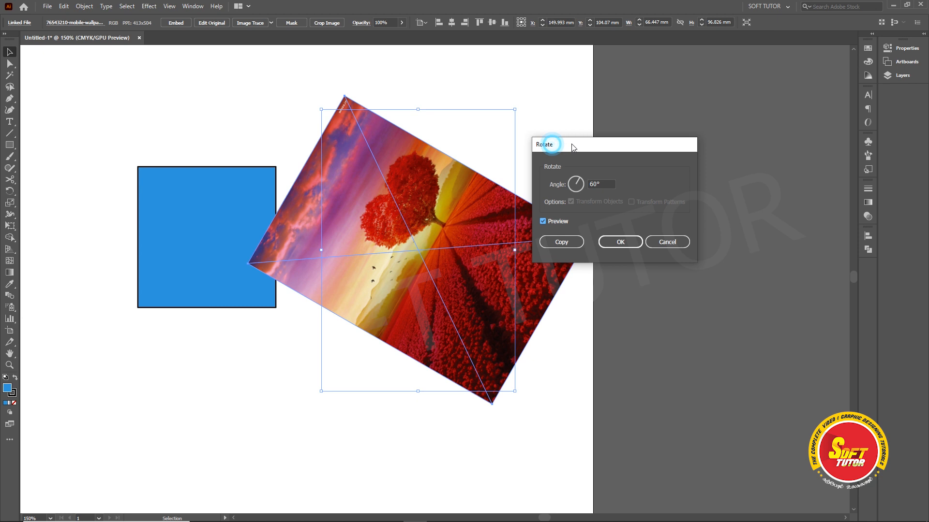
click(561, 242)
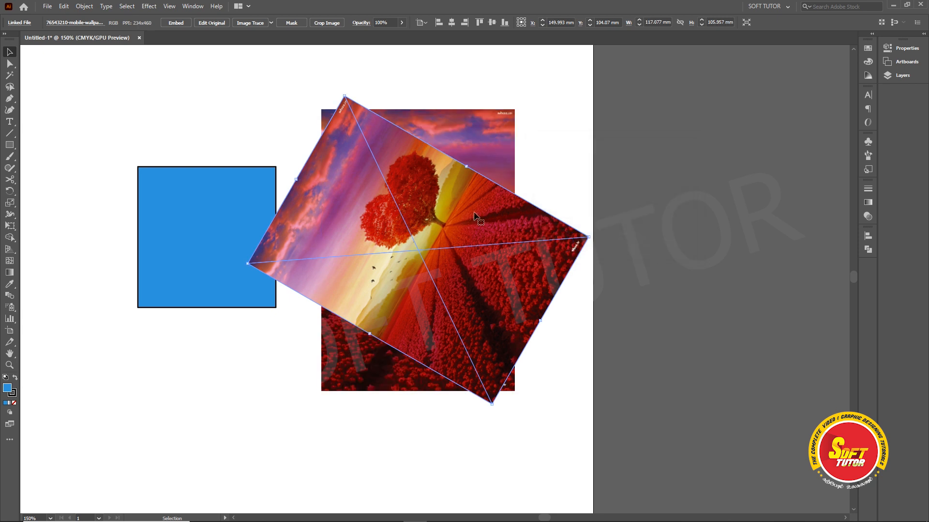
Step: Move the rotated copy off the original image and back over it, and delete the copy
drag(448, 197, 228, 197)
click(462, 142)
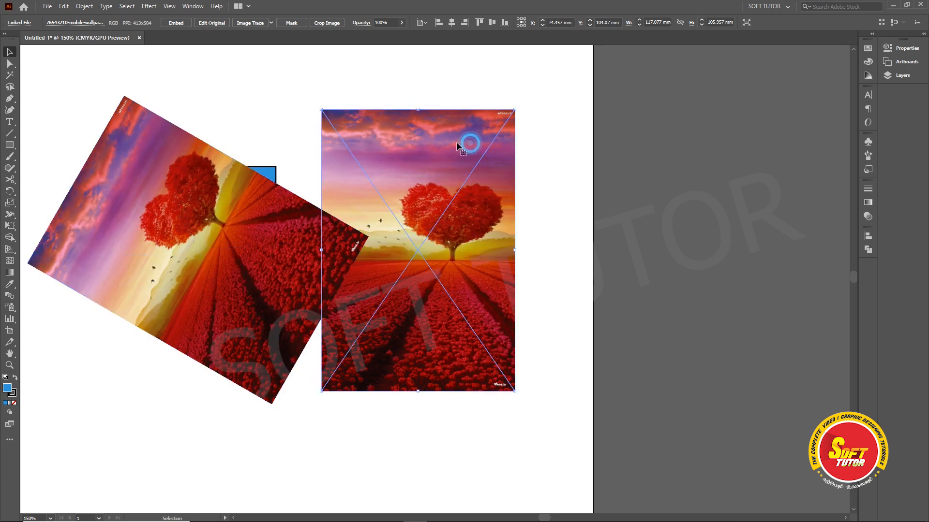
click(222, 196)
drag(154, 184, 296, 182)
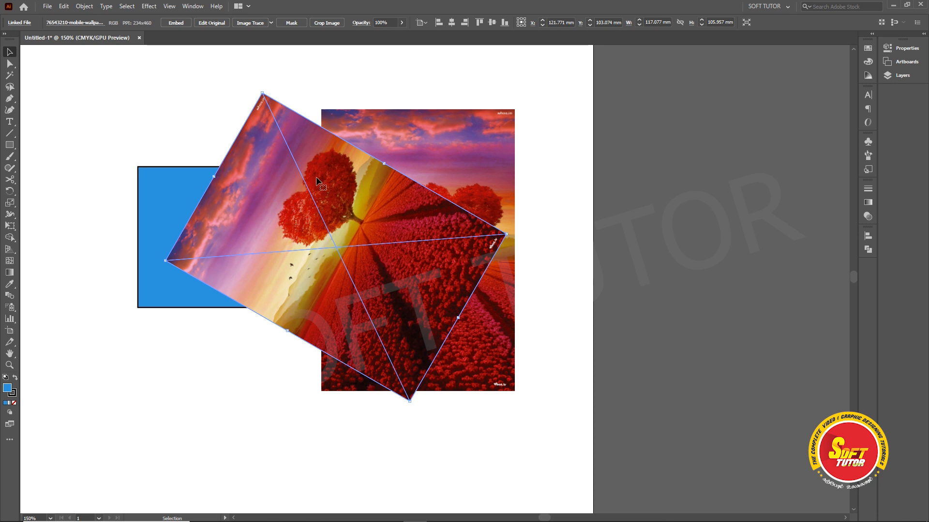
drag(336, 178, 432, 174)
key(Delete)
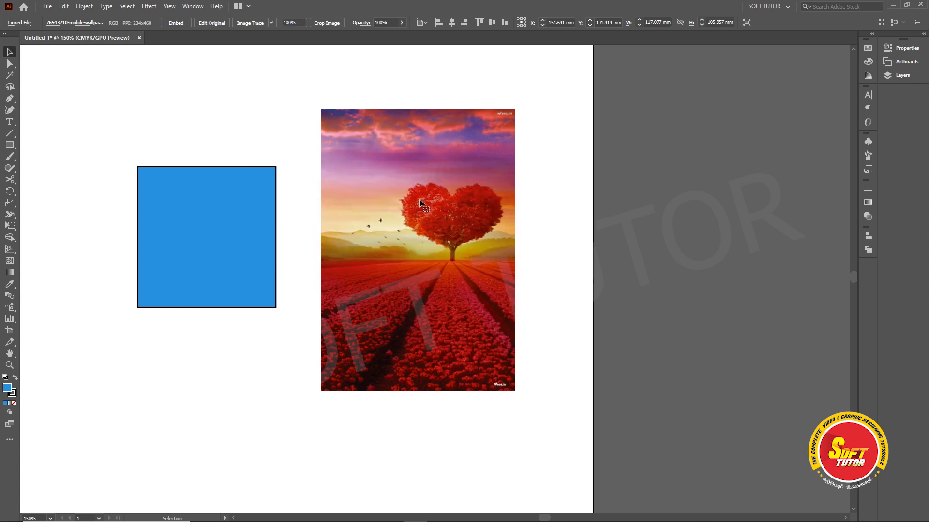
Step: Shift the heart-tree image slightly left and the blue rectangle slightly up and left
click(433, 162)
drag(434, 162, 416, 162)
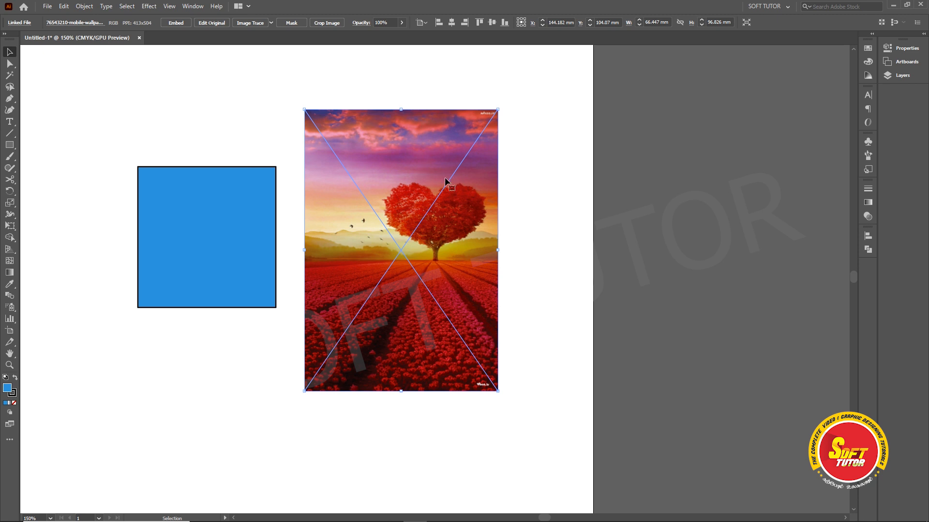
click(192, 226)
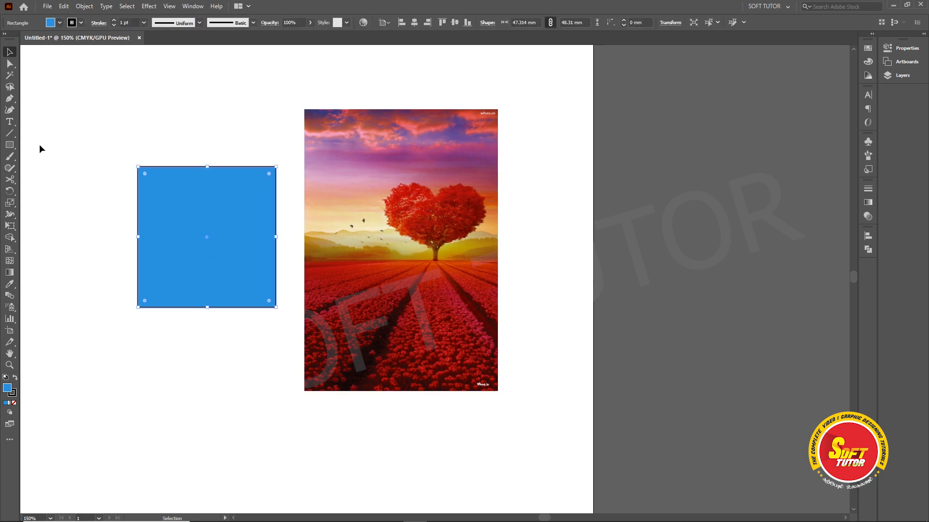
mouse_move(208, 250)
mouse_down()
mouse_move(205, 219)
mouse_move(198, 247)
mouse_up()
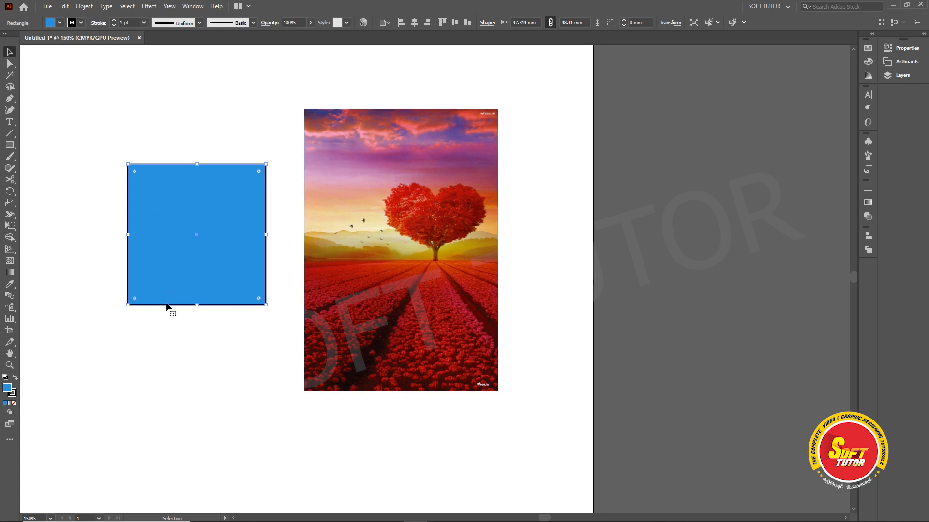
Step: Mirror the heart-tree image left to right about its center with the Reflect tool
click(10, 191)
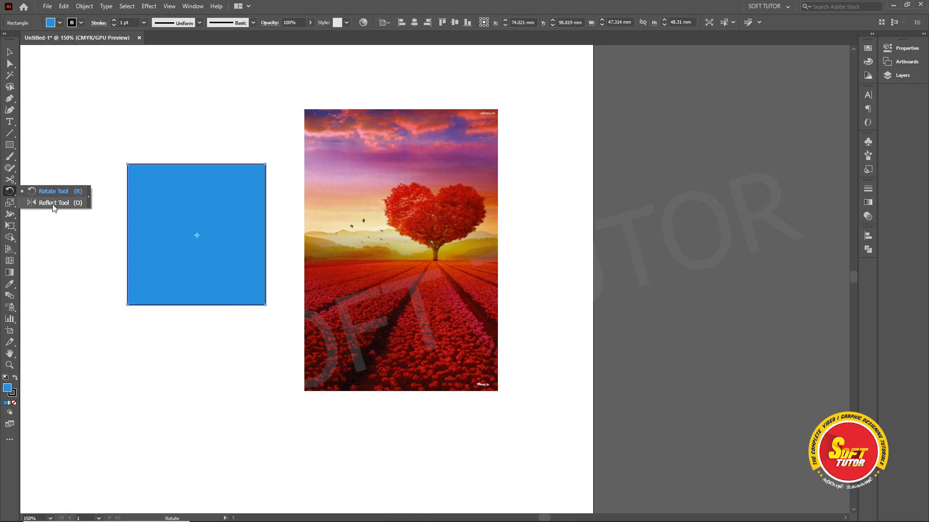
click(53, 203)
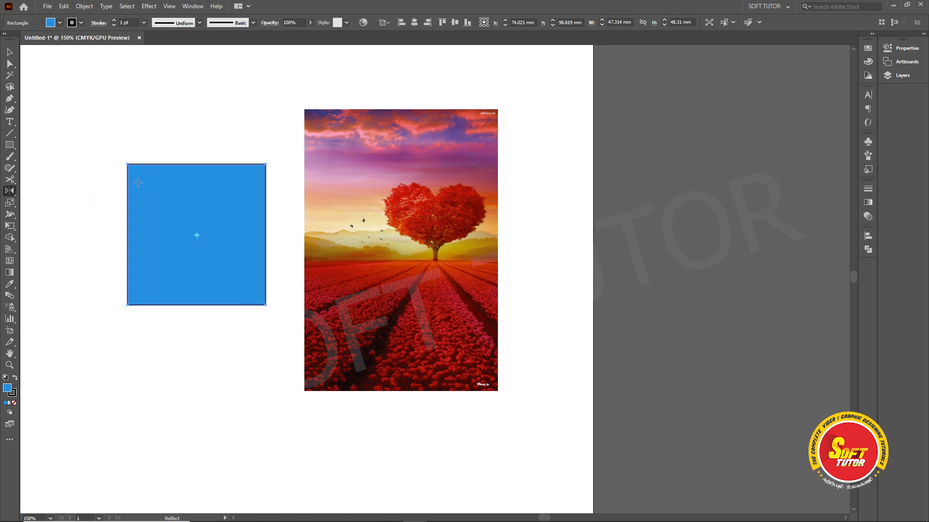
click(10, 51)
click(402, 169)
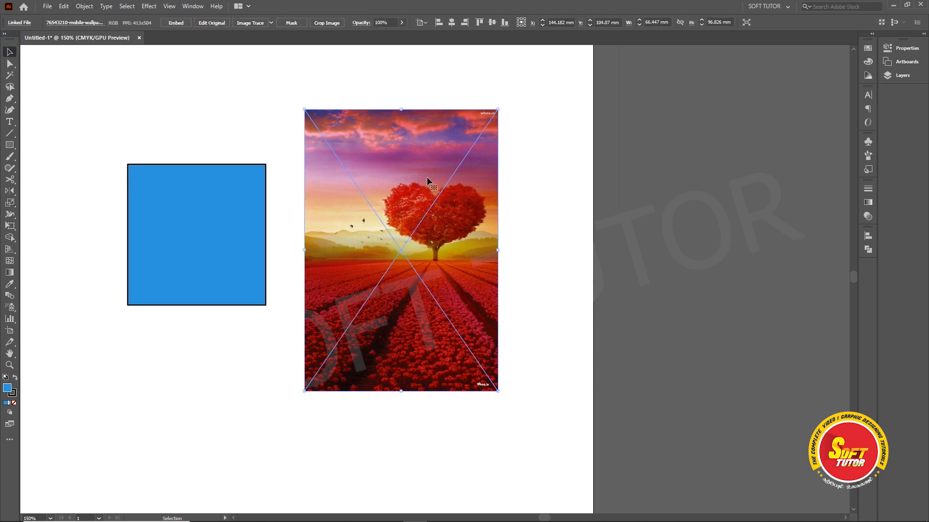
click(10, 190)
drag(389, 226, 459, 255)
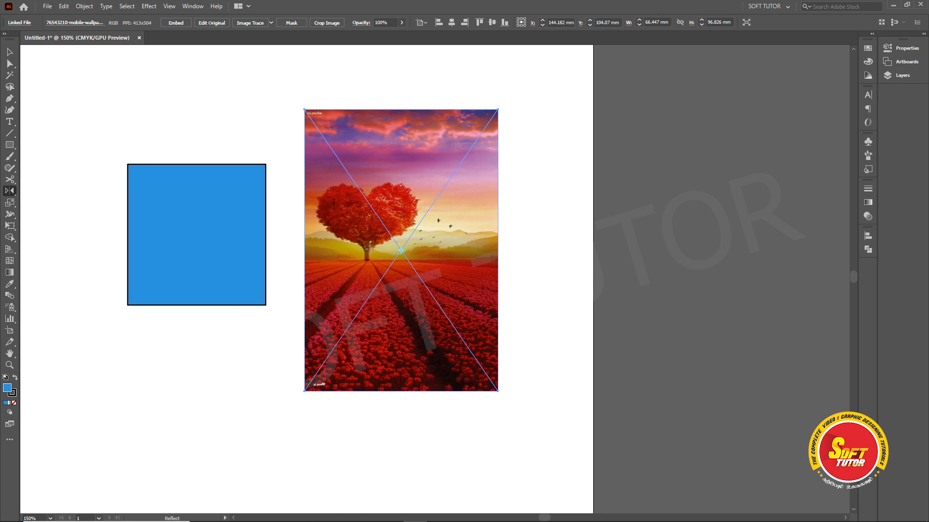
Step: Try reflecting the image onto its side and upside down with the Reflect tool, undoing each reflection
drag(414, 156, 423, 244)
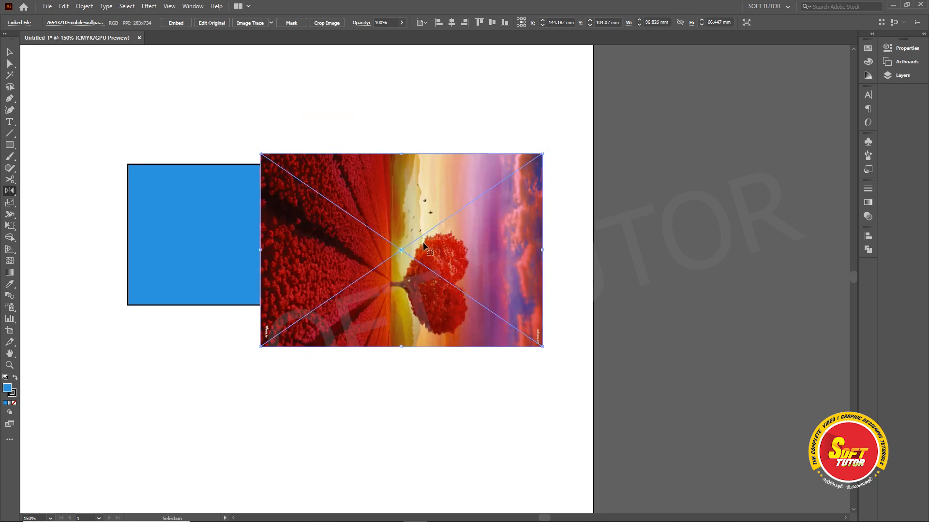
key(ctrl+z)
drag(390, 346, 391, 231)
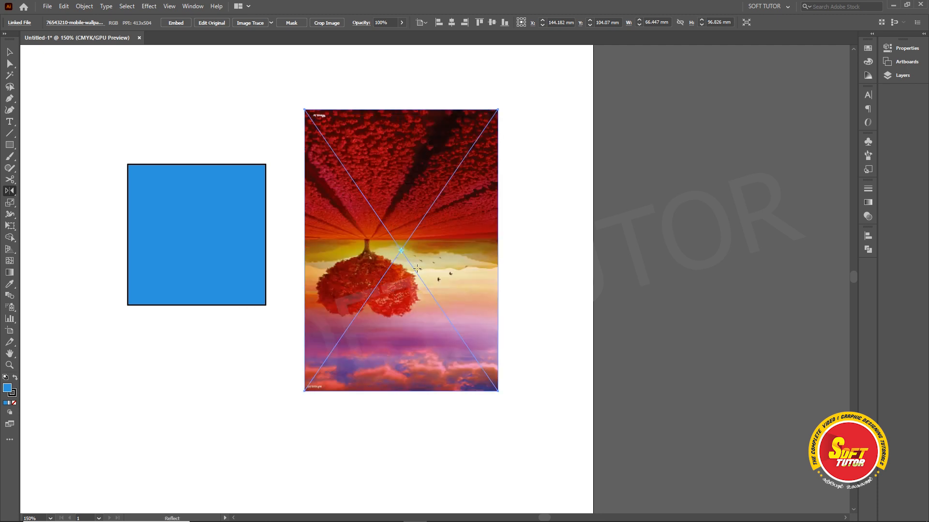
key(ctrl+z)
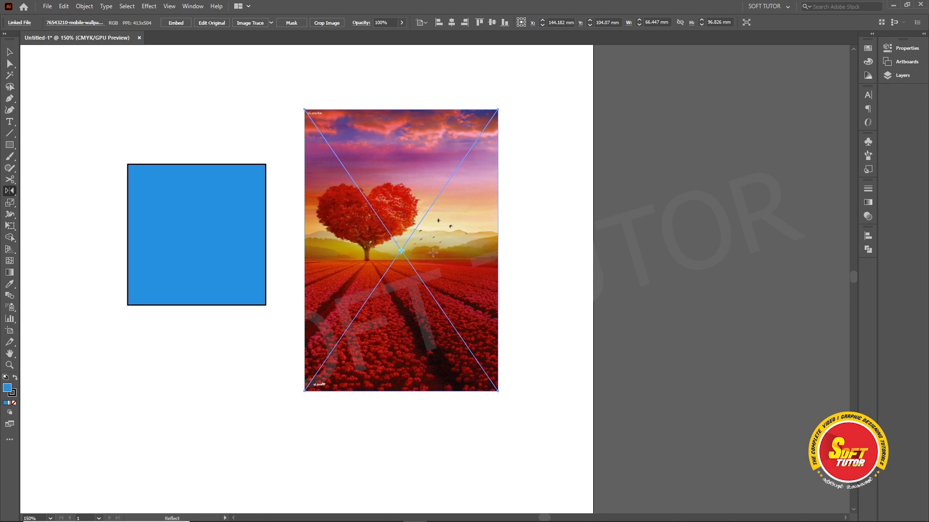
Step: Open the Reflect dialog for the image and preview the reflection across the horizontal and vertical axes
click(10, 52)
right_click(442, 173)
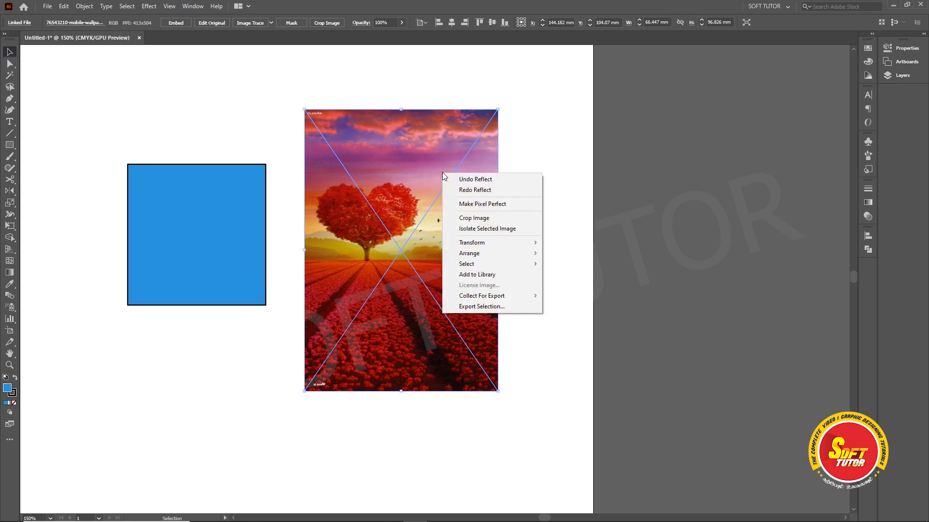
mouse_move(481, 247)
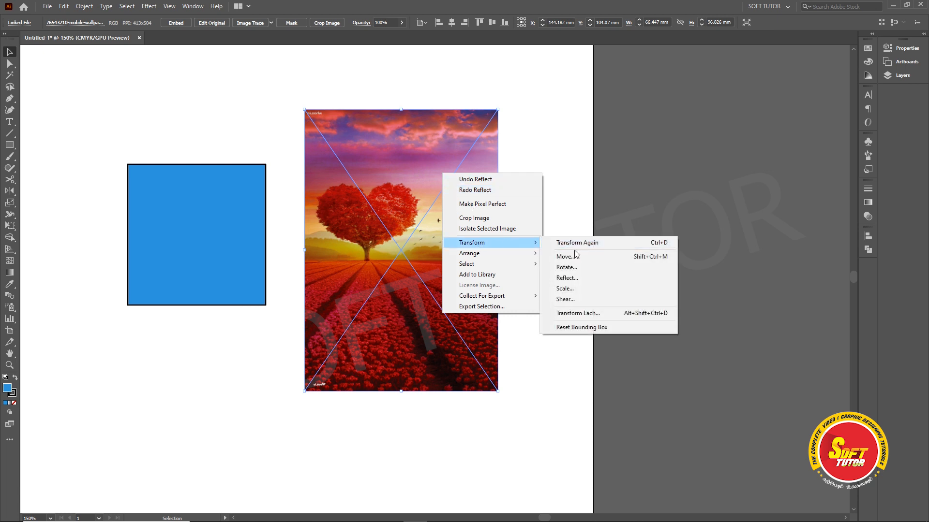
click(578, 277)
drag(500, 143, 564, 139)
click(535, 172)
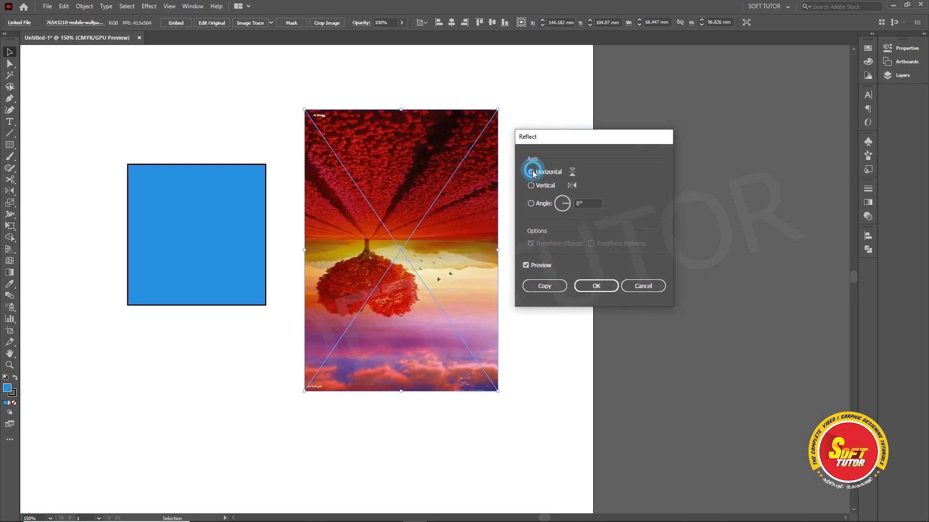
click(533, 186)
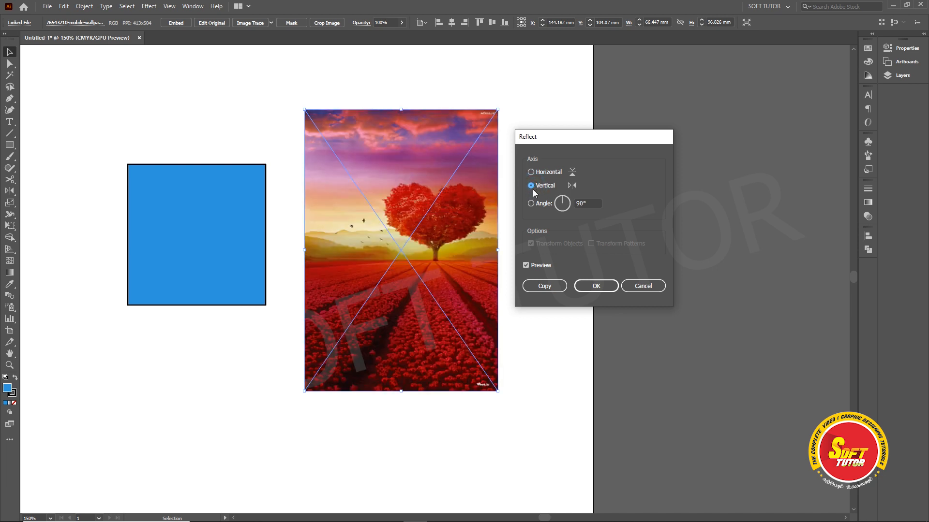
drag(560, 140, 566, 139)
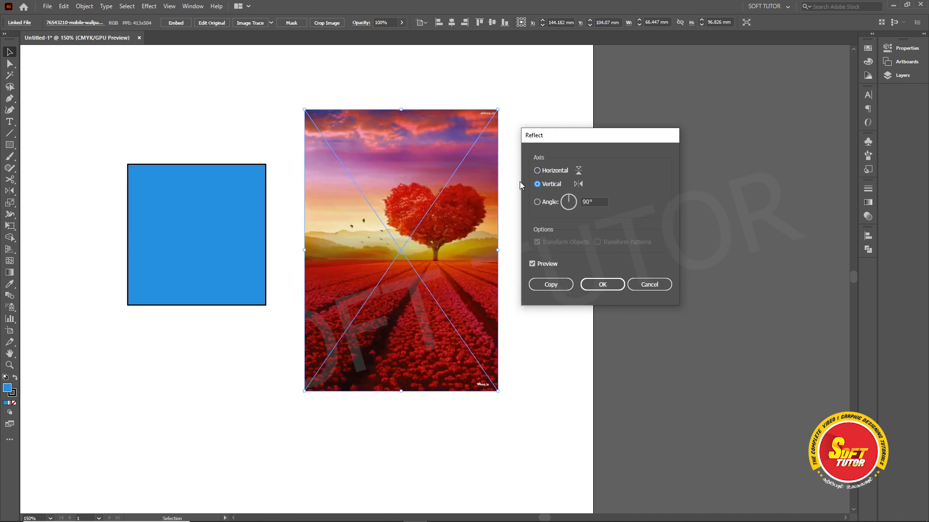
key(Tab)
Step: Set the reflection axis to Horizontal with the preview on and create a reflected copy of the image
click(537, 171)
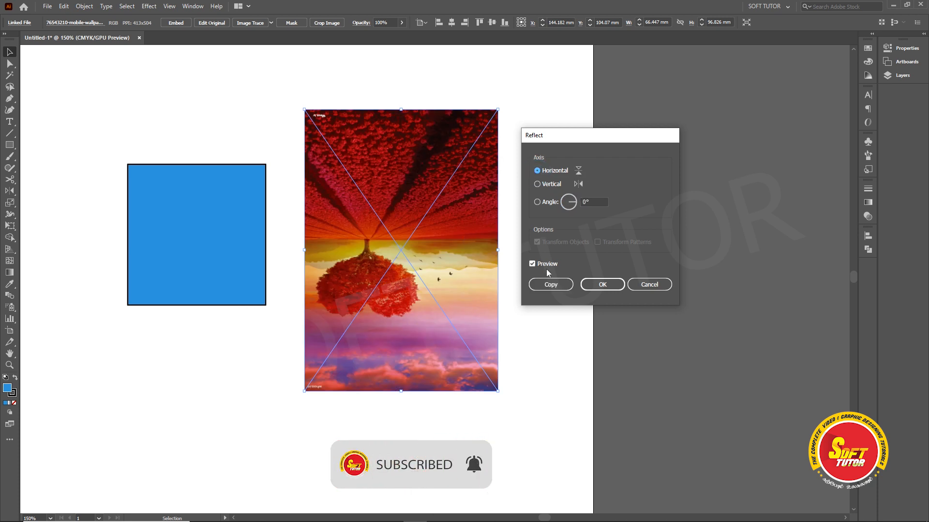
click(532, 263)
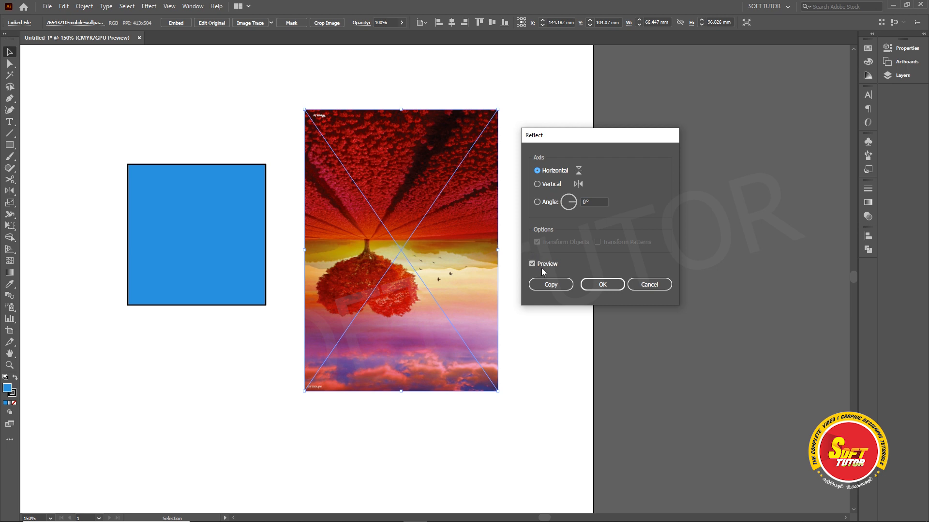
drag(573, 137, 580, 137)
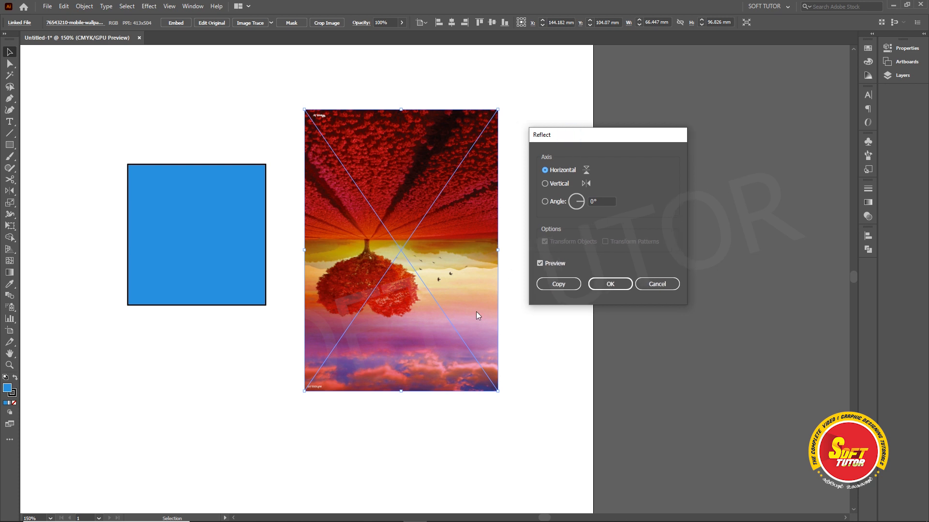
click(558, 288)
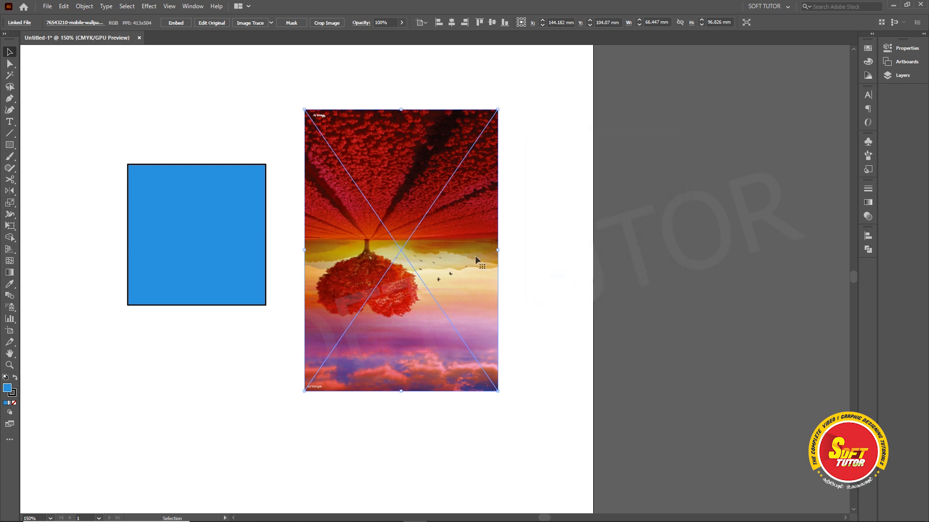
Step: Move the upside-down copy and the original image apart, and delete the copy
drag(474, 207, 289, 199)
drag(416, 172, 449, 165)
click(275, 155)
drag(213, 137, 210, 153)
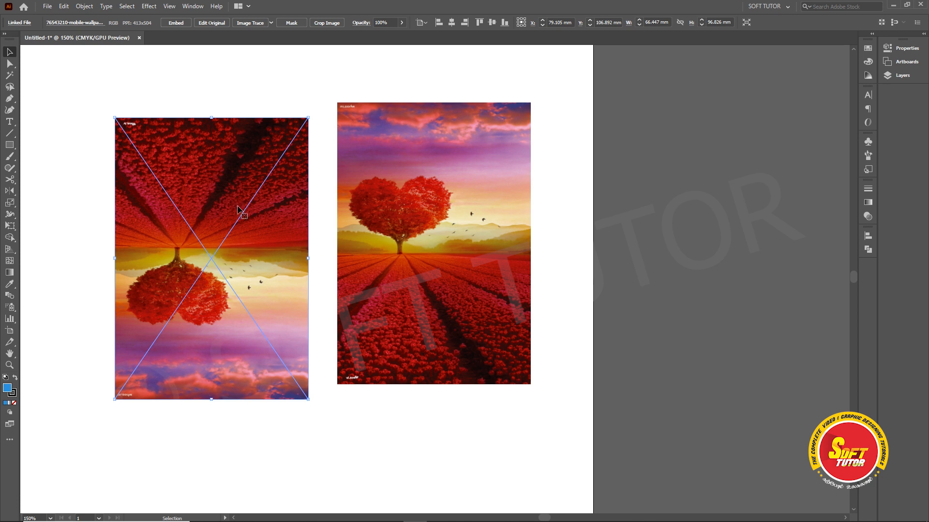
key(Delete)
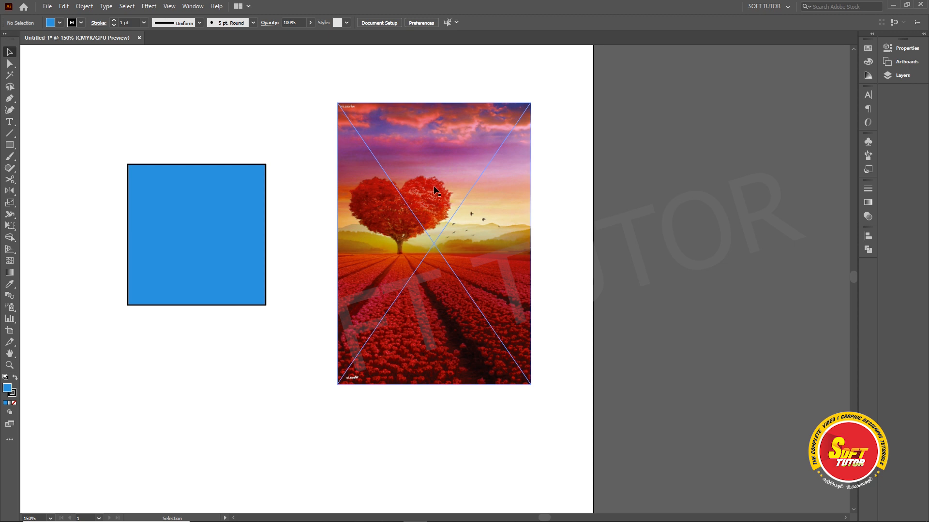
Step: Shift the heart-tree image slightly left and move the blue rectangle right, close to the image's edge
drag(434, 190, 411, 174)
right_click(400, 155)
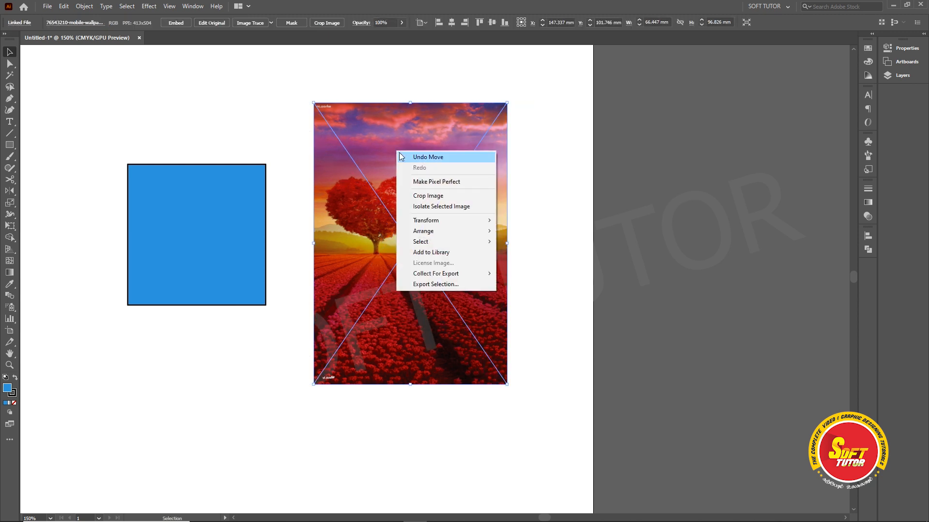
mouse_move(428, 224)
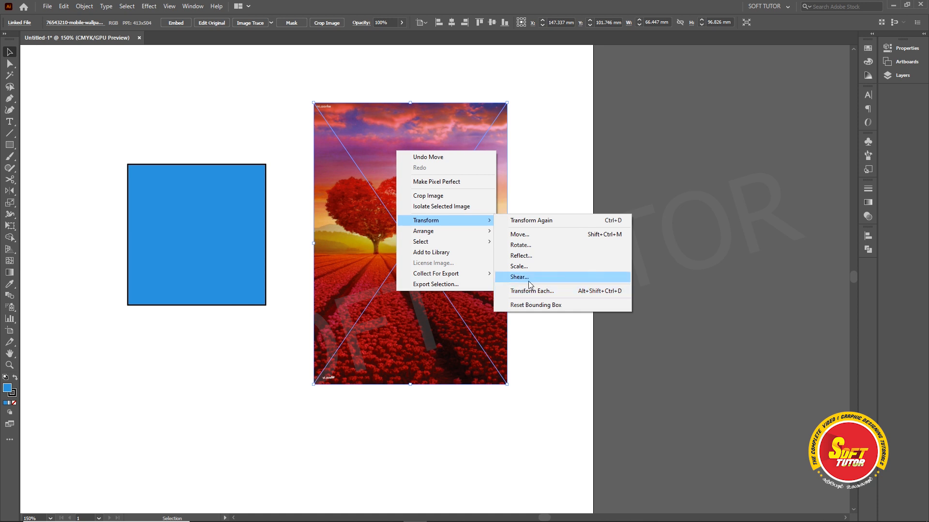
click(542, 170)
drag(199, 231, 238, 231)
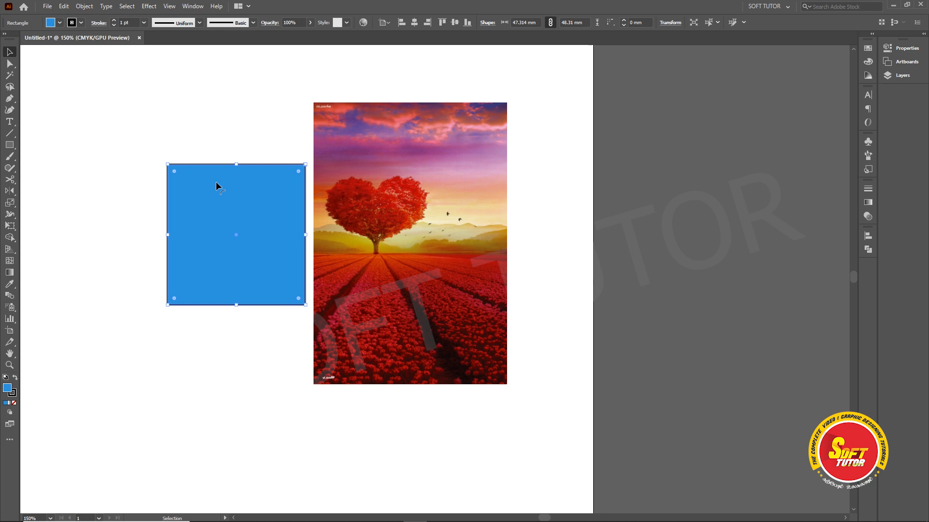
click(10, 191)
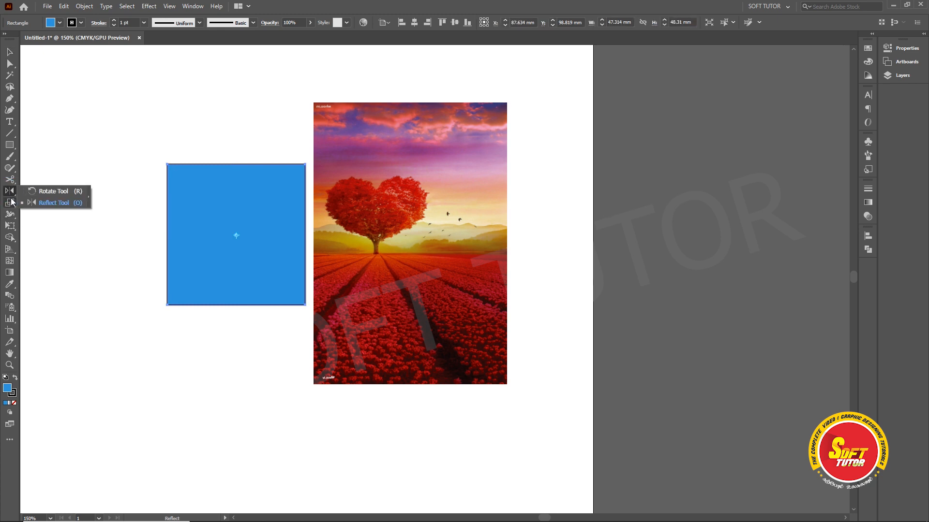
click(10, 202)
click(12, 193)
click(61, 202)
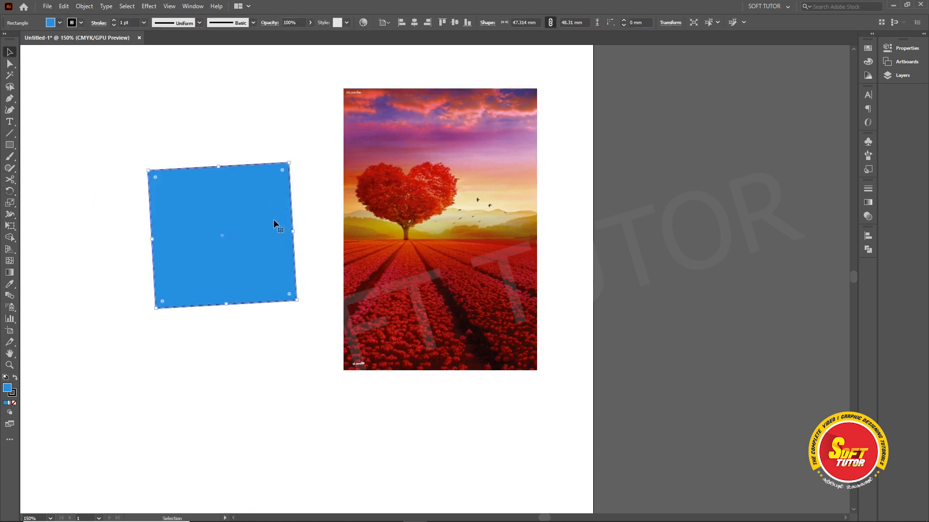